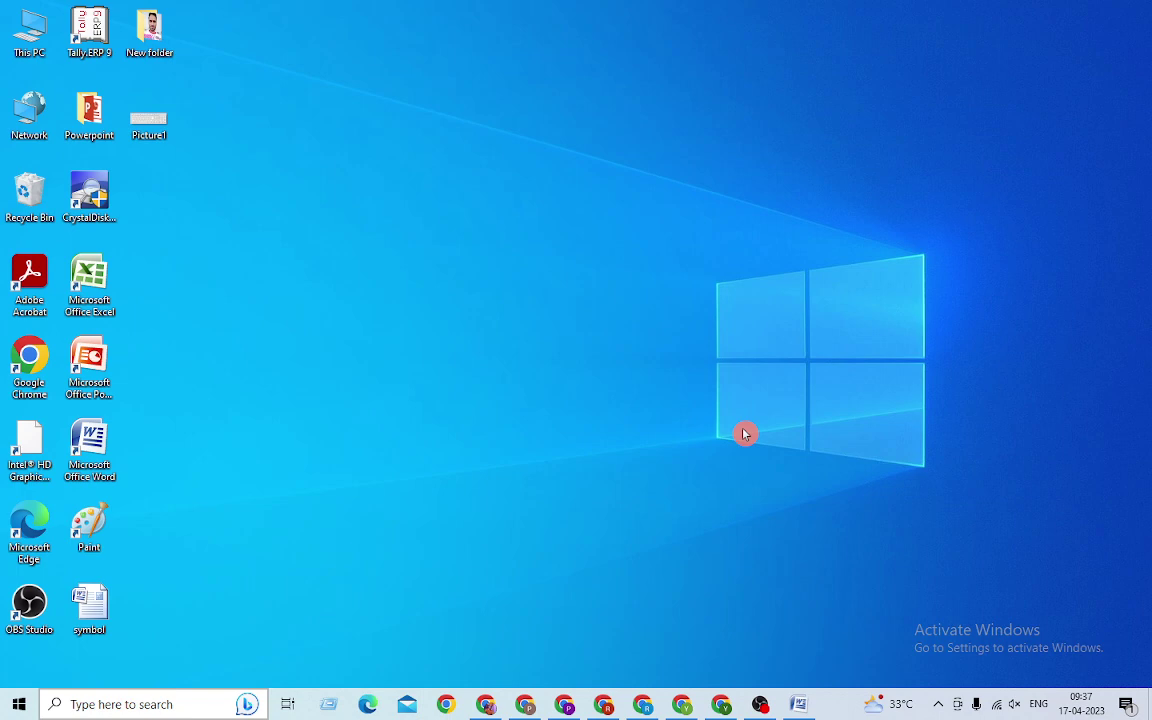
Restore the 'Spelling Gramer mistake' Word document from the taskbar
{"action": "left_click", "coordinate": [798, 704]}
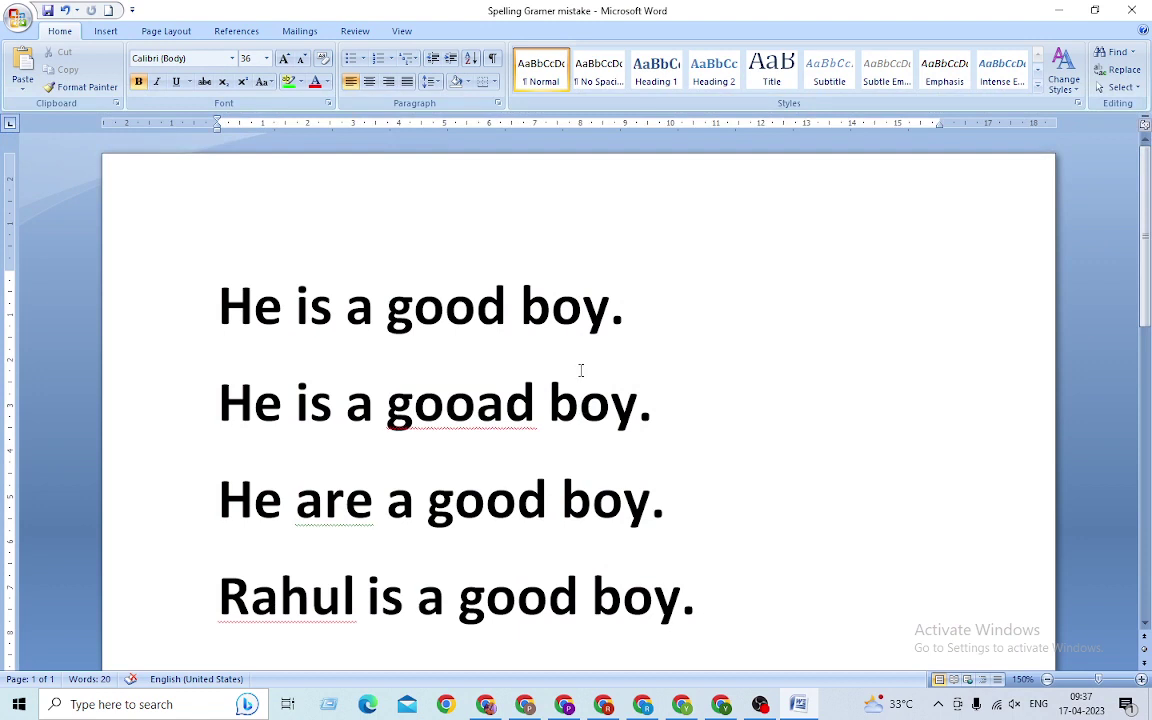
{"action": "left_click", "coordinate": [634, 316]}
{"action": "left_click_drag", "start_coordinate": [213, 307], "coordinate": [606, 312]}
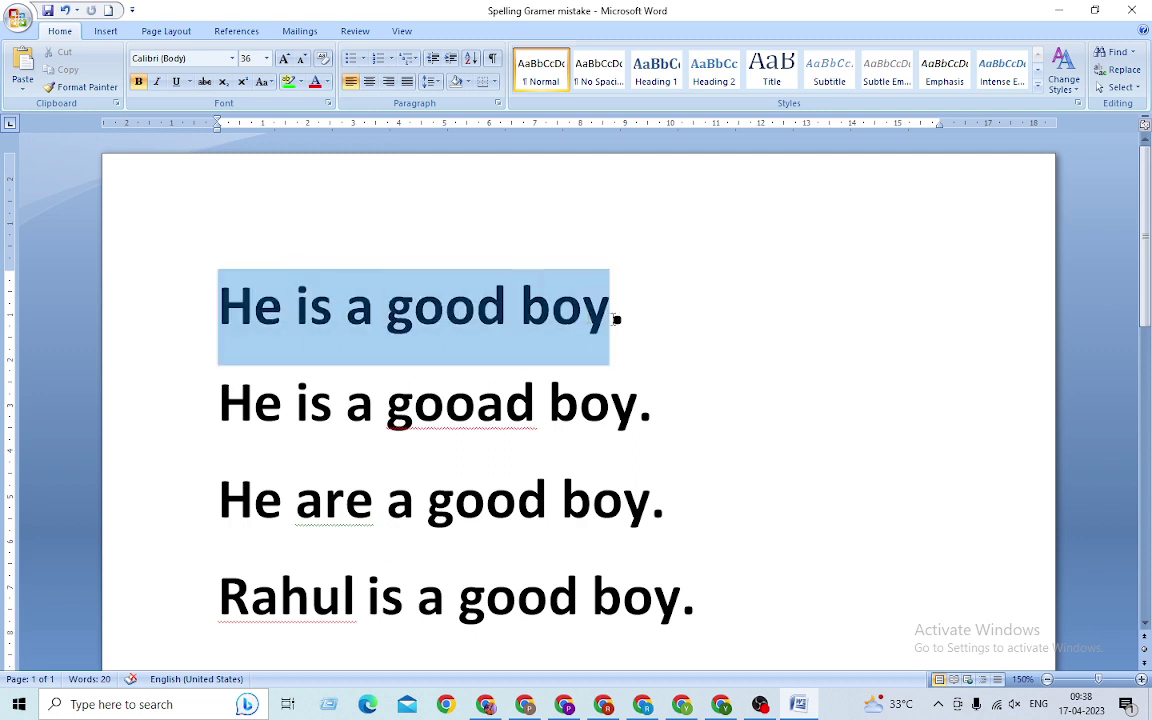
{"action": "left_click", "coordinate": [281, 404]}
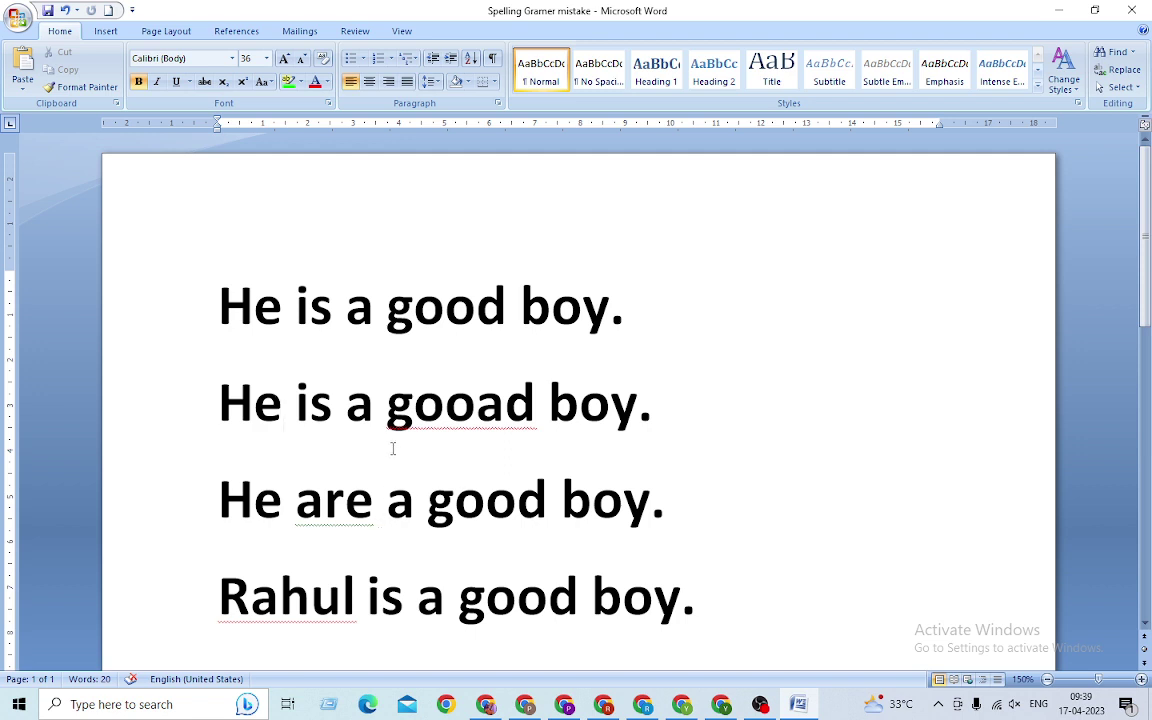
Run Spelling & Grammar from the Review tab and change 'gooad' to 'good'
{"action": "left_click", "coordinate": [353, 33]}
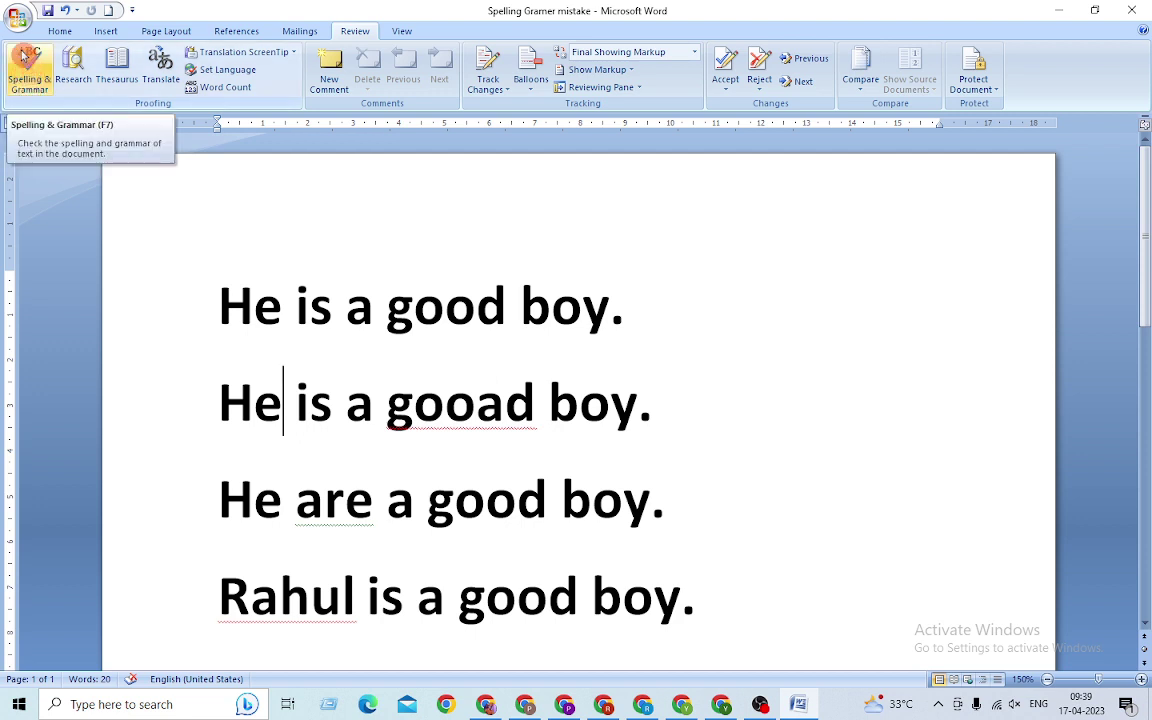
{"action": "left_click", "coordinate": [30, 85]}
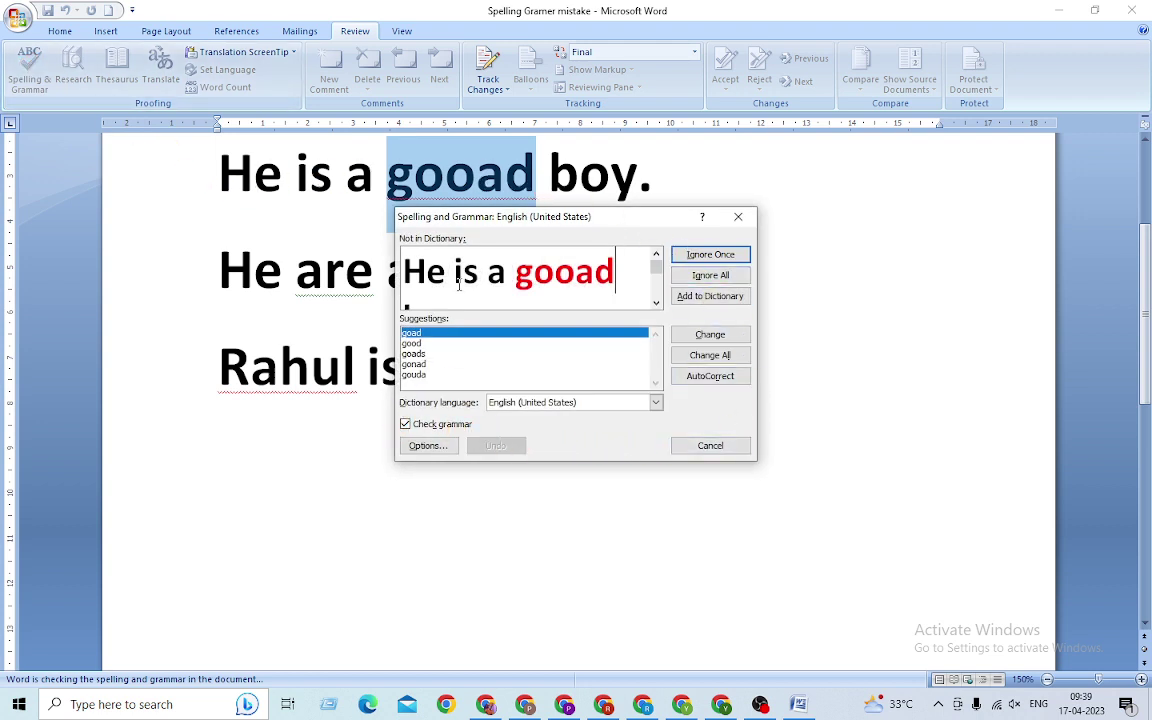
{"action": "scroll", "coordinate": [300, 300], "scroll_direction": "up", "scroll_amount": 2}
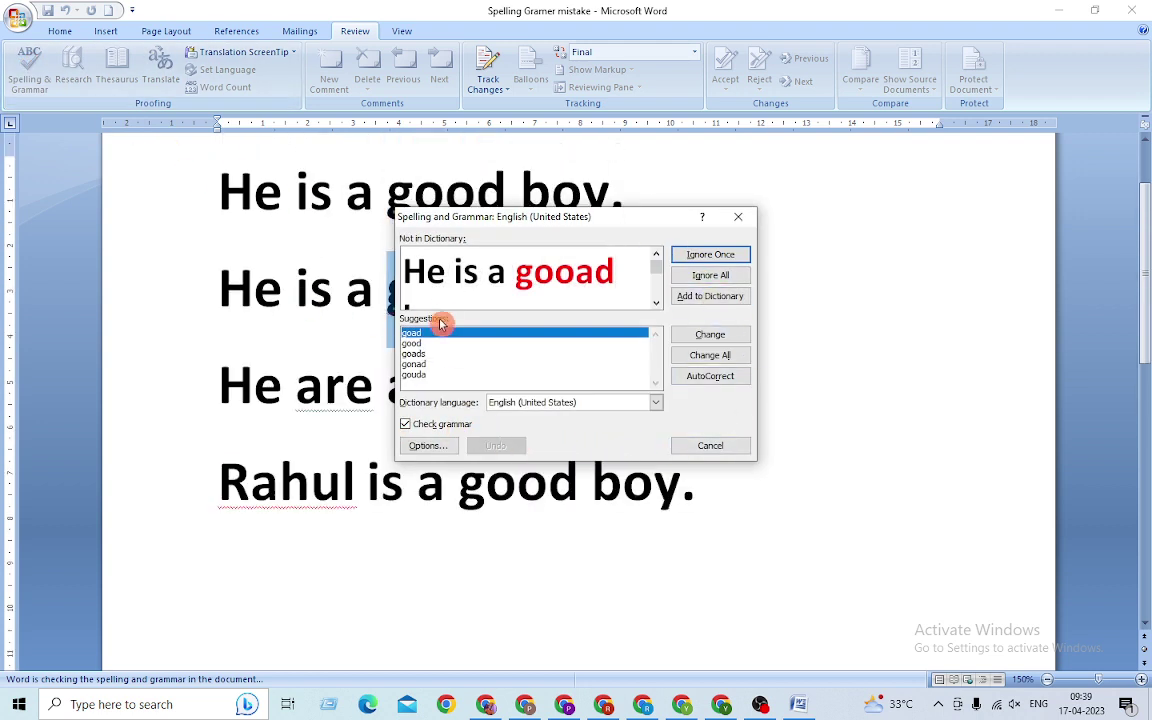
{"action": "scroll", "coordinate": [322, 270], "scroll_direction": "down", "scroll_amount": 1}
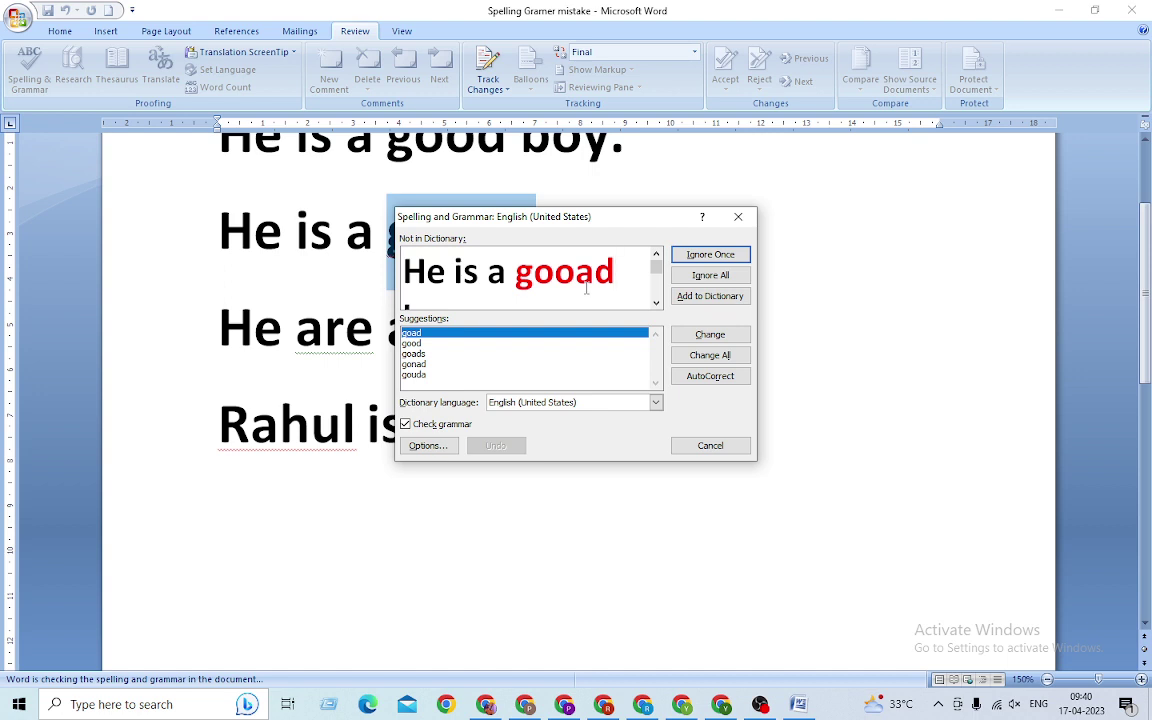
{"action": "left_click", "coordinate": [412, 345]}
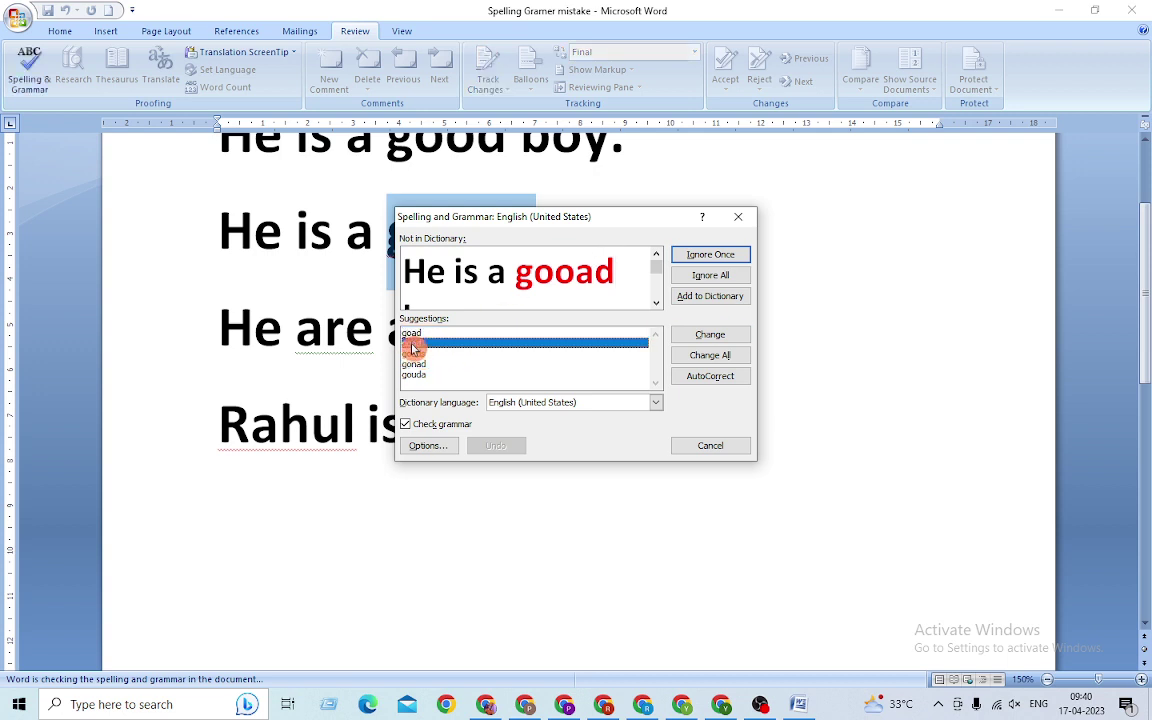
{"action": "left_click", "coordinate": [712, 335]}
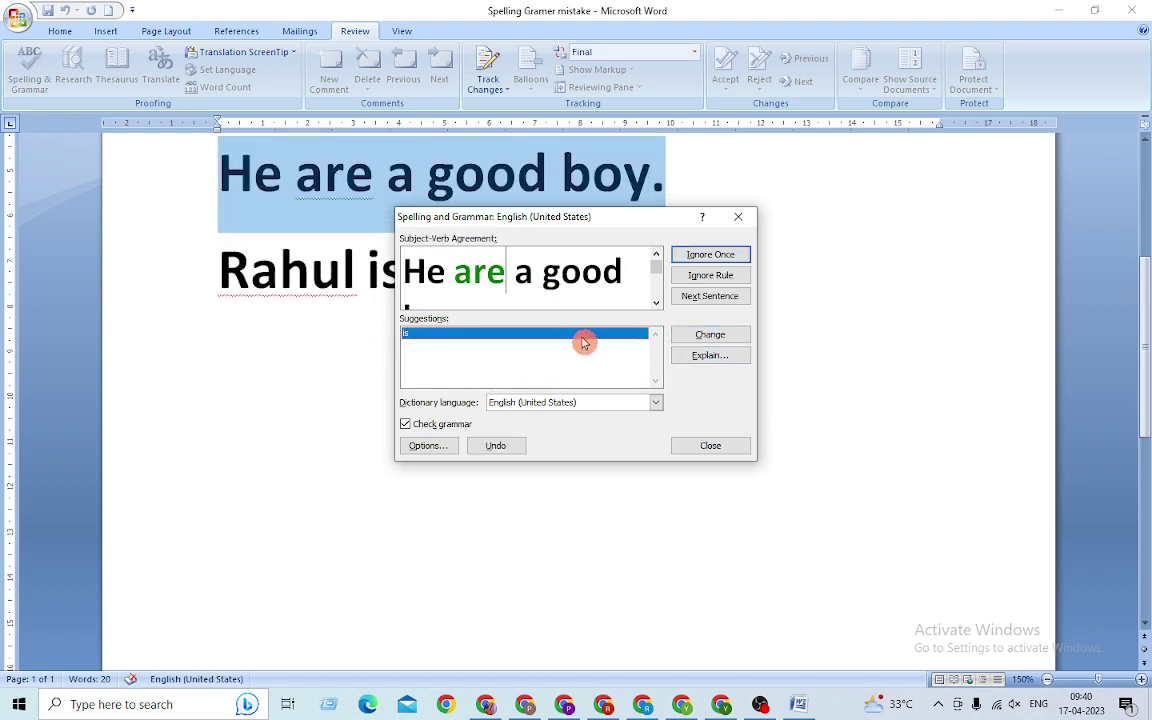
{"action": "left_click", "coordinate": [738, 216]}
Rerun the check, change 'are' to 'is', and stop before changing 'Rahul'
{"action": "scroll", "coordinate": [532, 324], "scroll_direction": "up", "scroll_amount": 2}
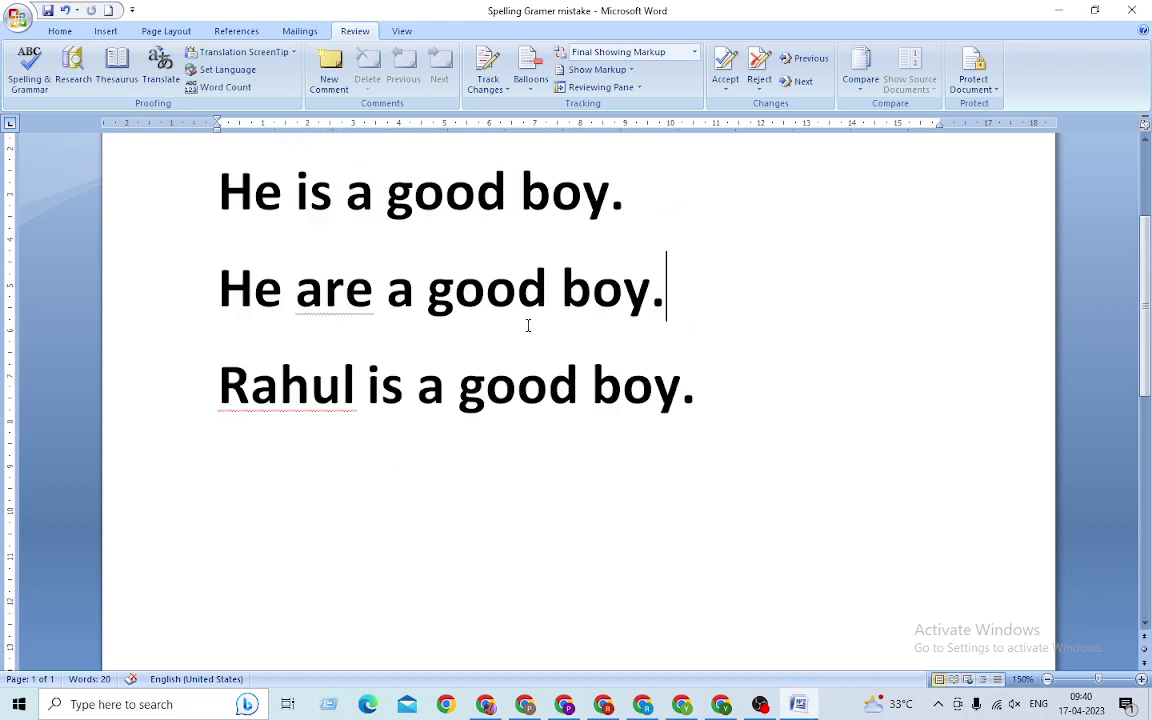
{"action": "scroll", "coordinate": [530, 340], "scroll_direction": "up", "scroll_amount": 1}
{"action": "scroll", "coordinate": [530, 340], "scroll_direction": "up", "scroll_amount": 1}
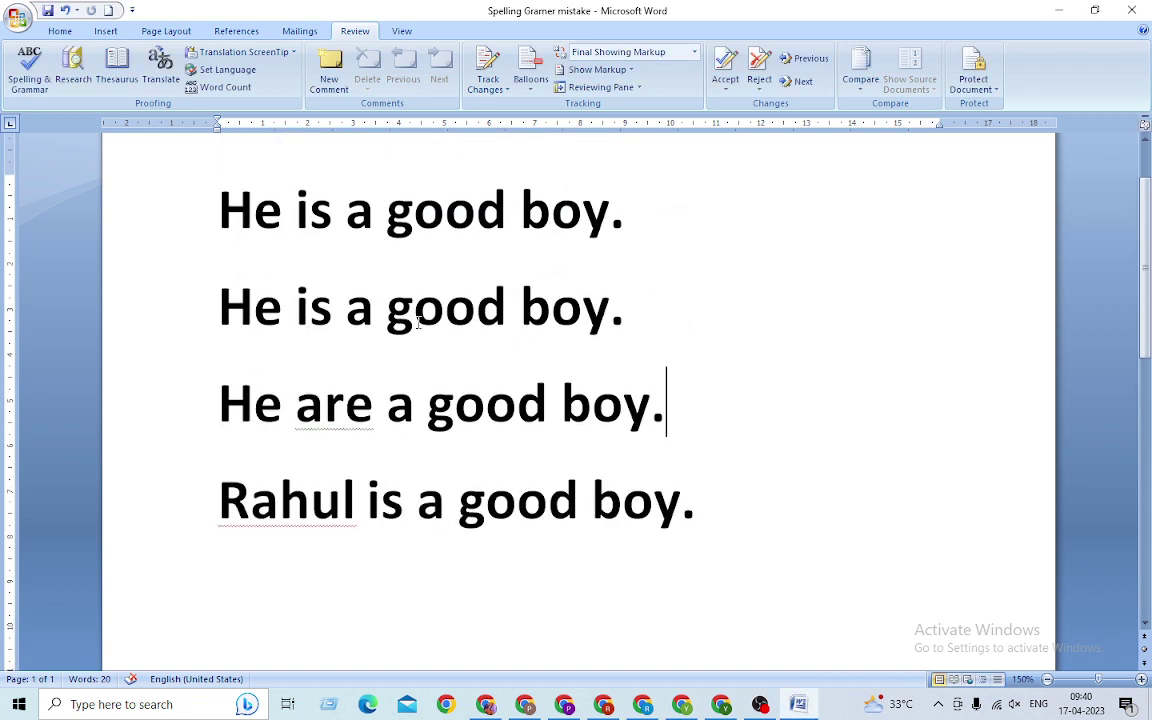
{"action": "left_click", "coordinate": [26, 86]}
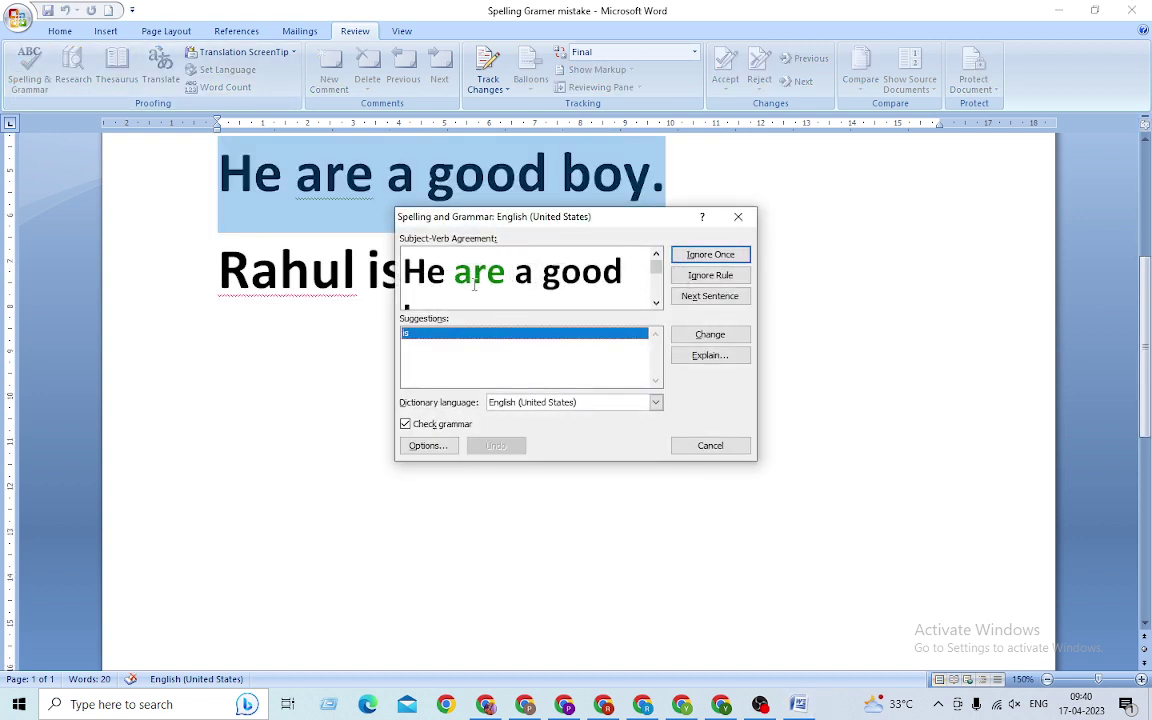
{"action": "left_click", "coordinate": [411, 340]}
{"action": "left_click", "coordinate": [722, 335]}
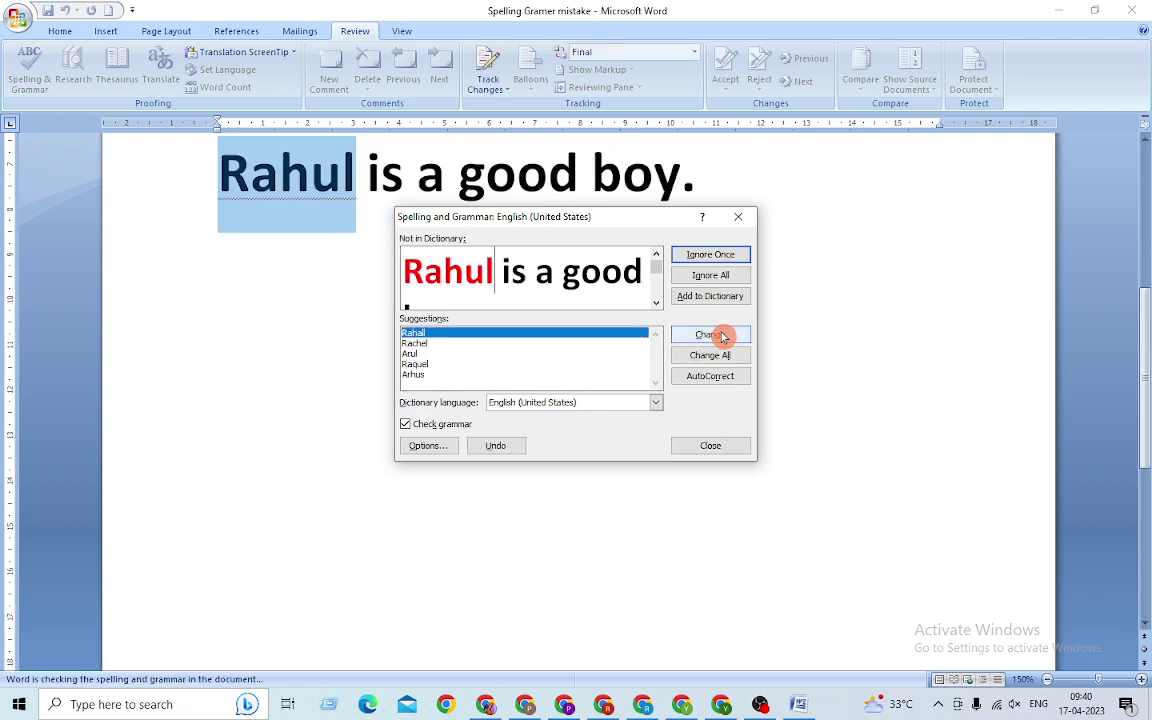
{"action": "left_click", "coordinate": [738, 216]}
{"action": "scroll", "coordinate": [270, 410], "scroll_direction": "up", "scroll_amount": 3}
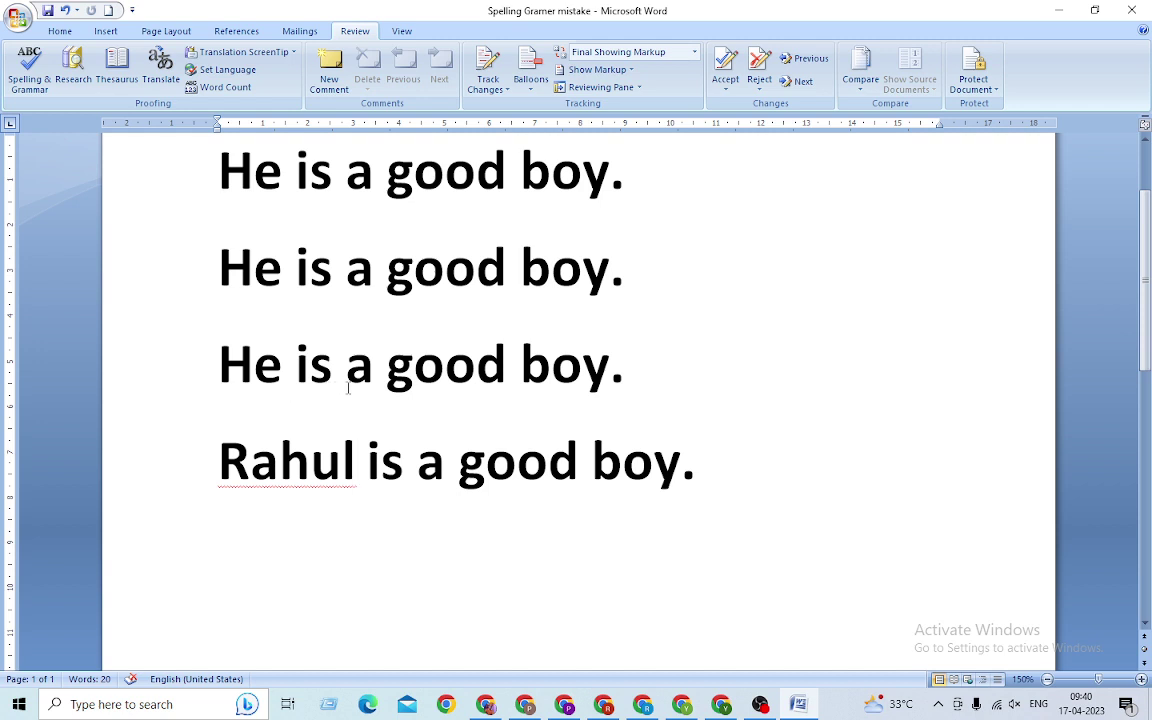
Ignore both flagged 'Rahul' issues once and confirm the check-complete message
{"action": "scroll", "coordinate": [312, 380], "scroll_direction": "up", "scroll_amount": 1}
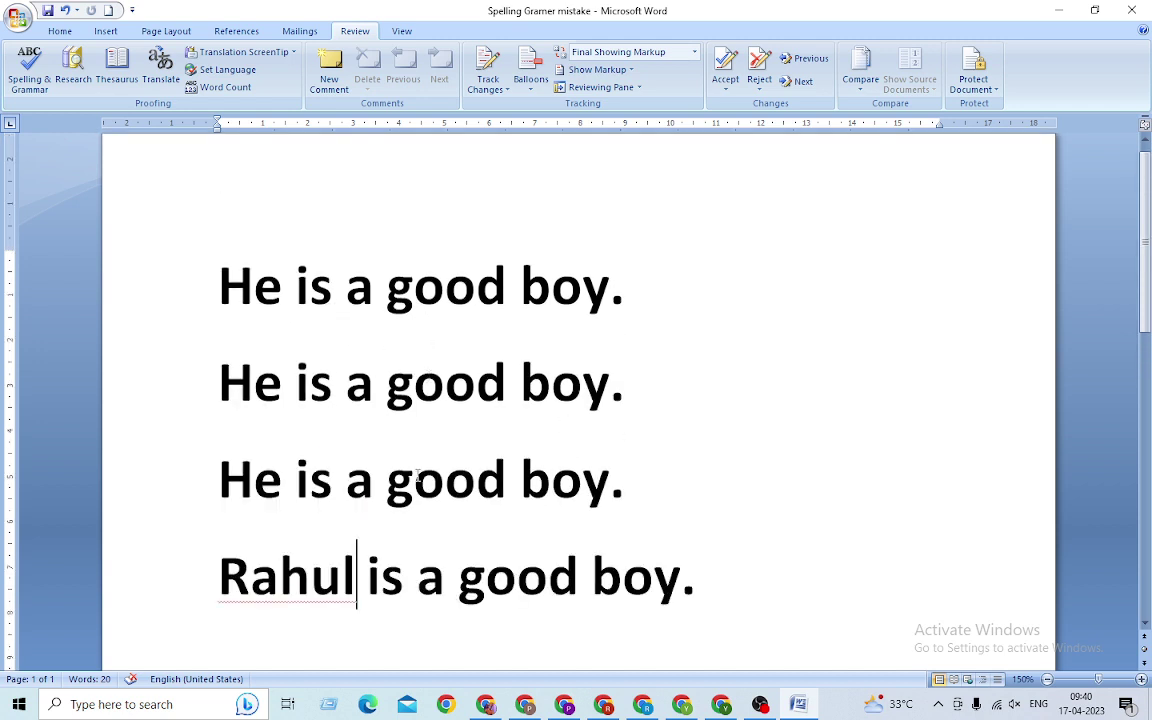
{"action": "scroll", "coordinate": [397, 493], "scroll_direction": "down", "scroll_amount": 1}
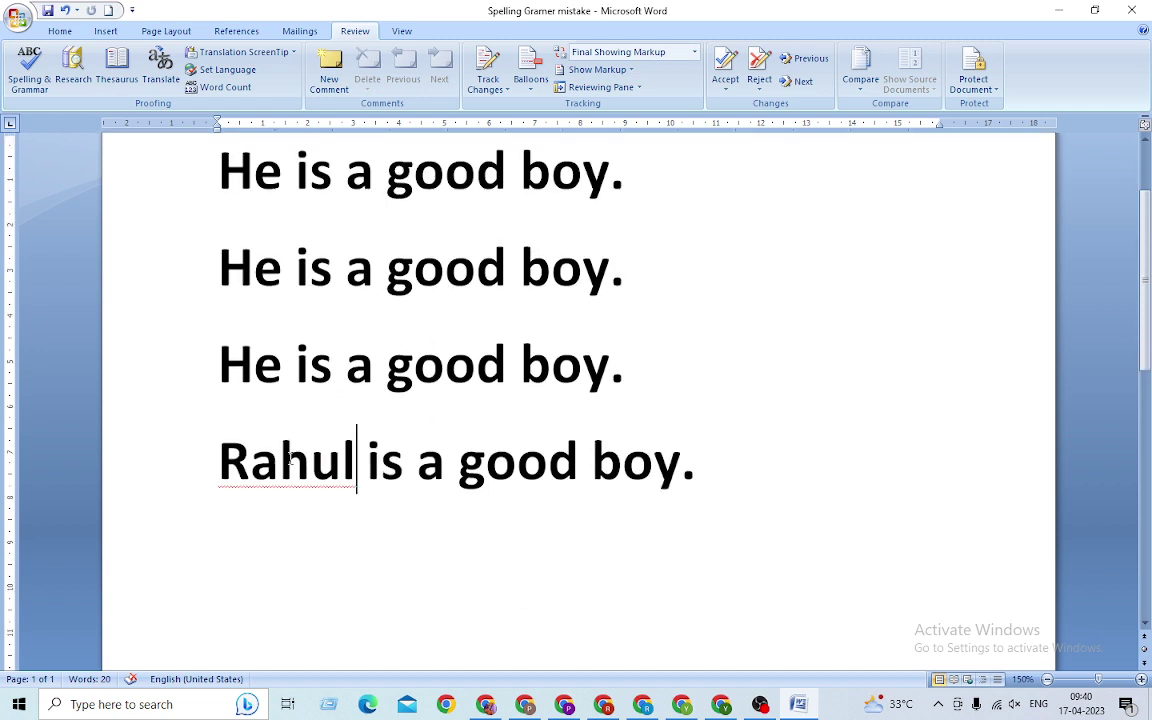
{"action": "left_click", "coordinate": [30, 67]}
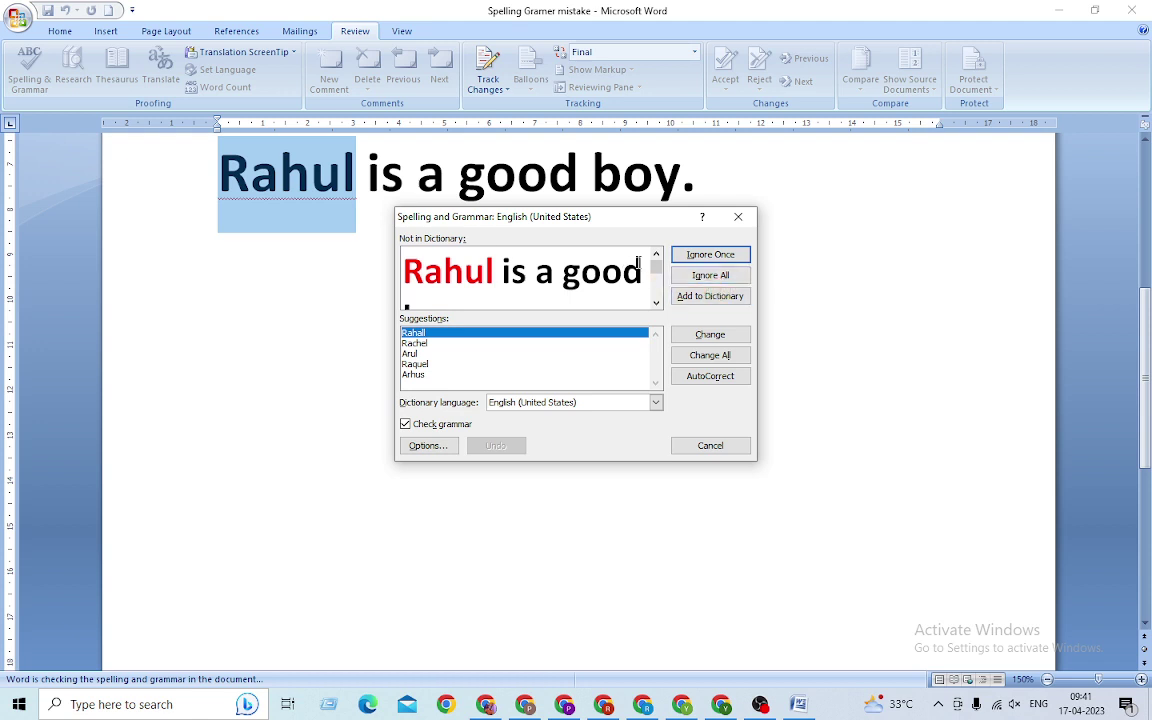
{"action": "left_click", "coordinate": [718, 256]}
{"action": "left_click", "coordinate": [716, 258]}
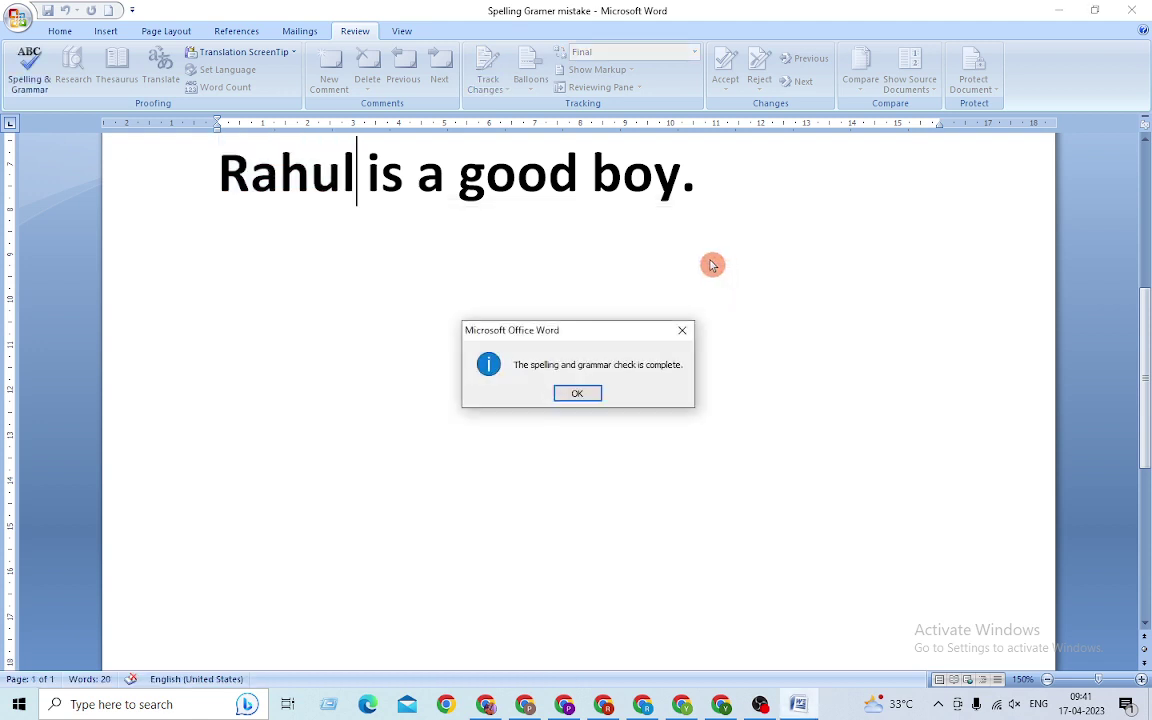
{"action": "left_click", "coordinate": [579, 393]}
{"action": "scroll", "coordinate": [491, 380], "scroll_direction": "up", "scroll_amount": 3}
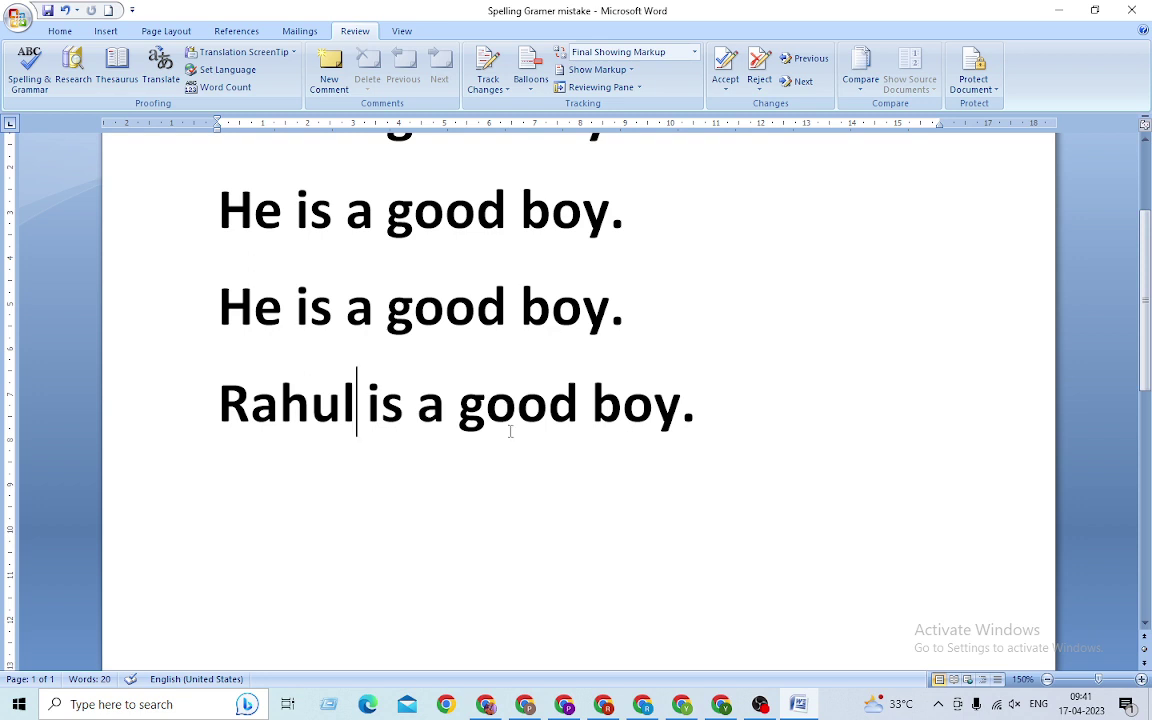
{"action": "left_click", "coordinate": [28, 70]}
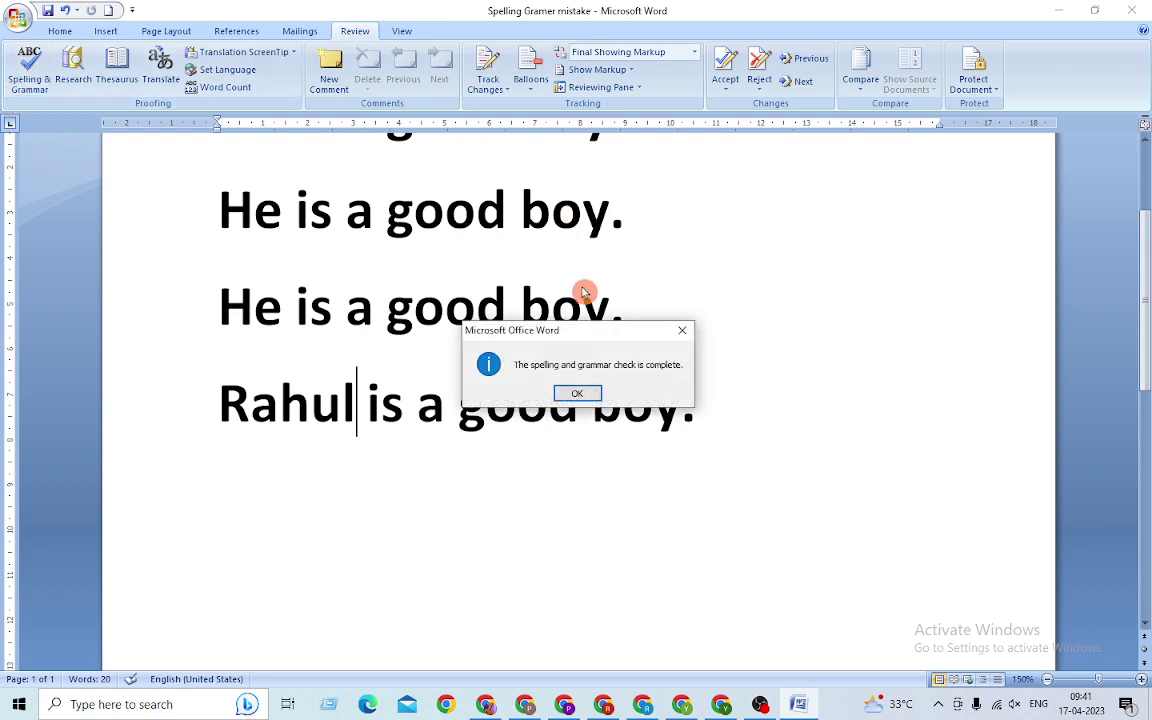
{"action": "left_click", "coordinate": [586, 393]}
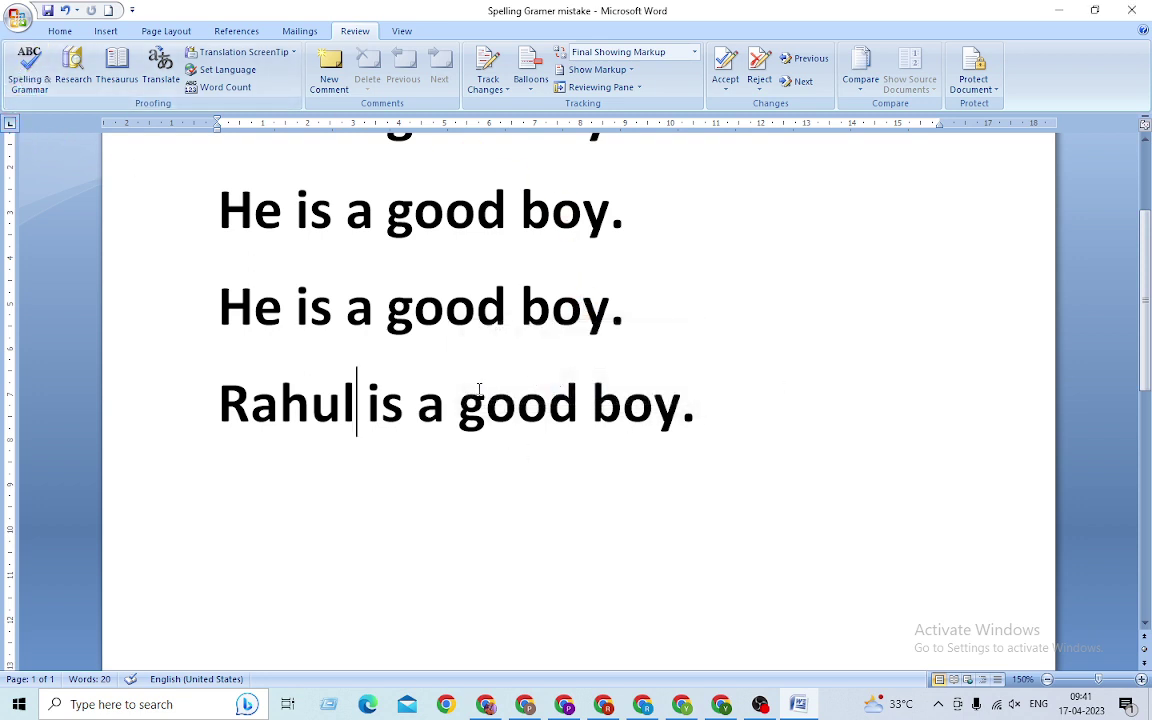
Undo the spelling fixes with Ctrl+Z, closing the check without changes
{"action": "key", "text": "ctrl+z"}
{"action": "key", "text": "ctrl+z"}
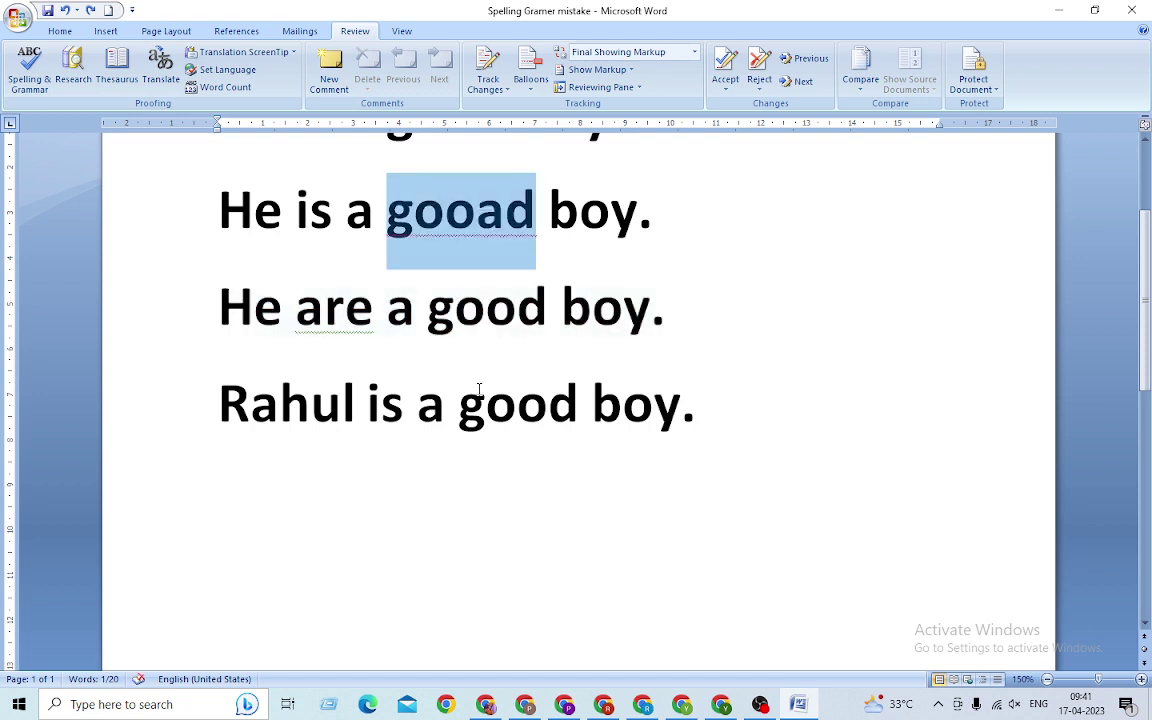
{"action": "left_click", "coordinate": [30, 72]}
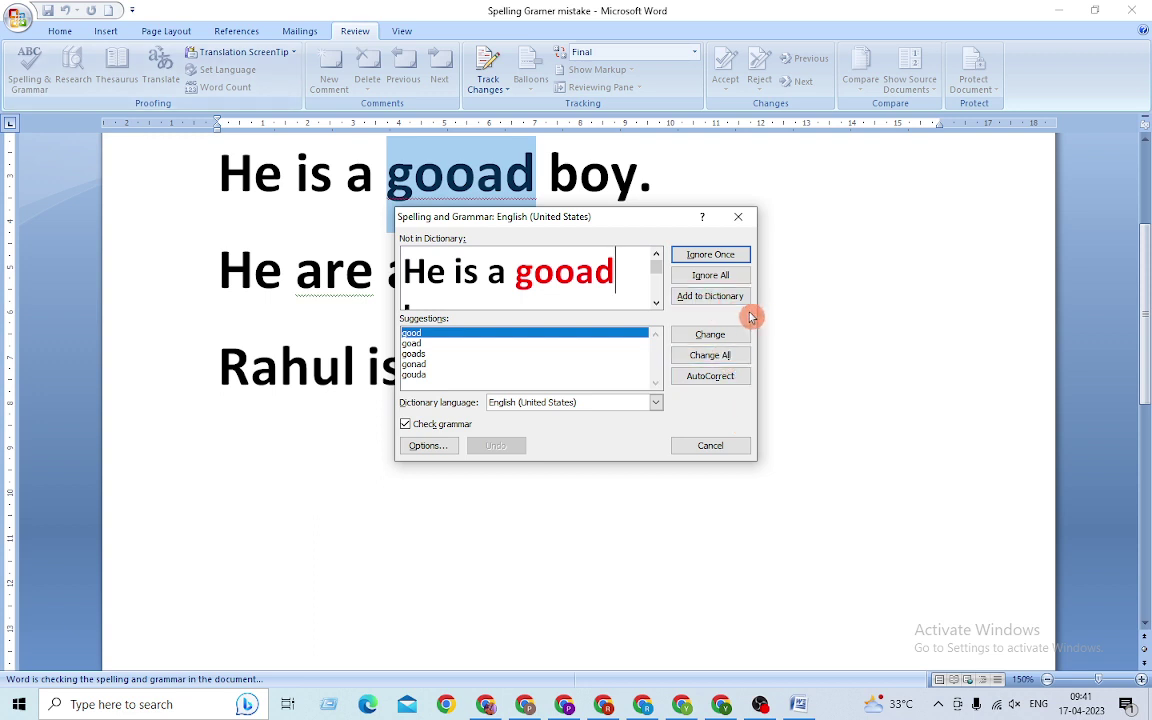
{"action": "left_click", "coordinate": [738, 216]}
{"action": "scroll", "coordinate": [604, 355], "scroll_direction": "up", "scroll_amount": 1}
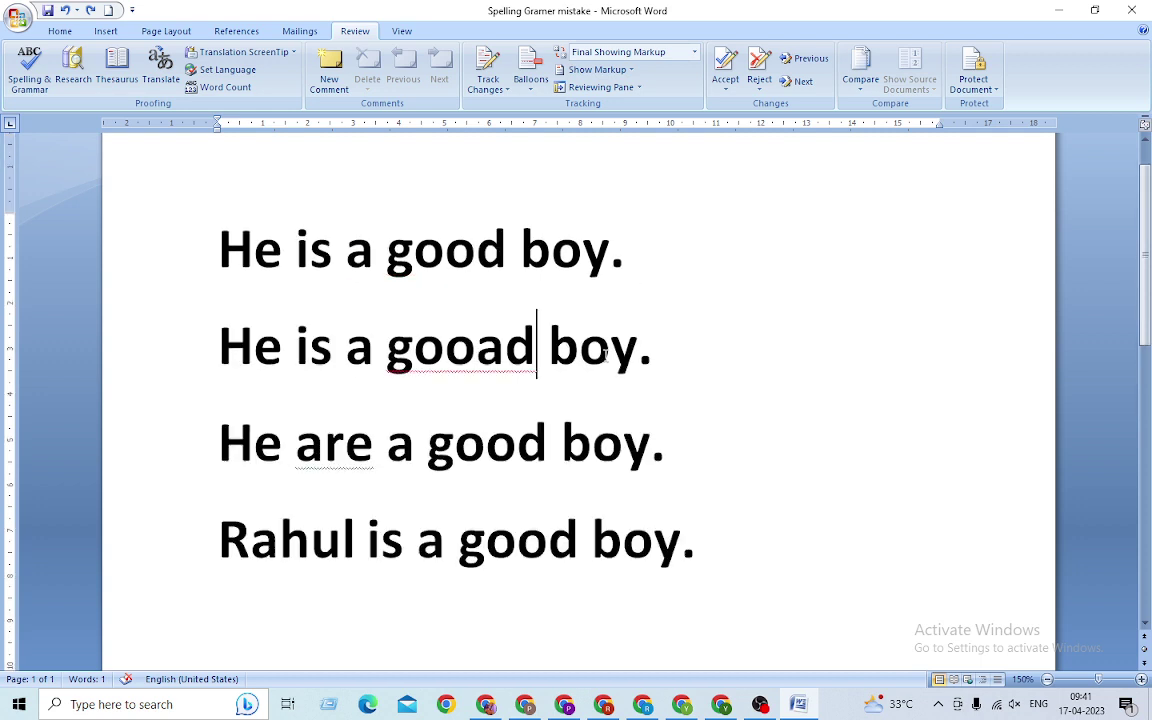
{"action": "key", "text": "ctrl+z"}
{"action": "key", "text": "ctrl+z"}
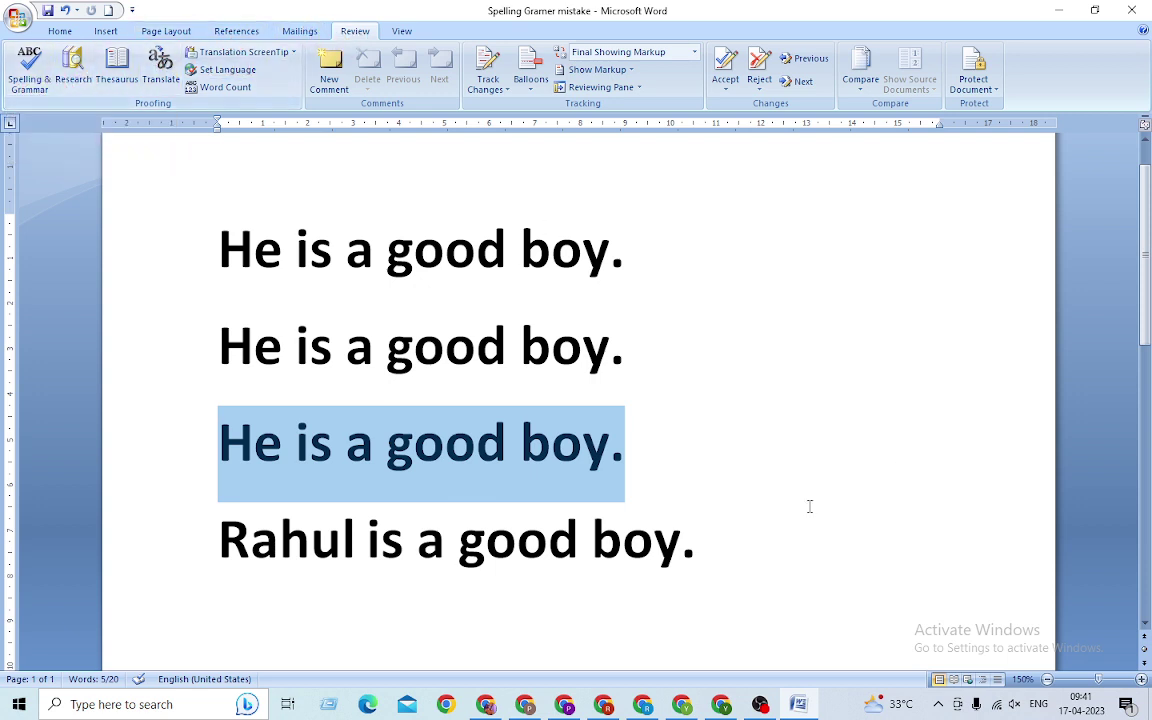
Undo the 'are' to 'is' fix so line three reads 'He are a good boy.'
{"action": "left_click", "coordinate": [27, 59]}
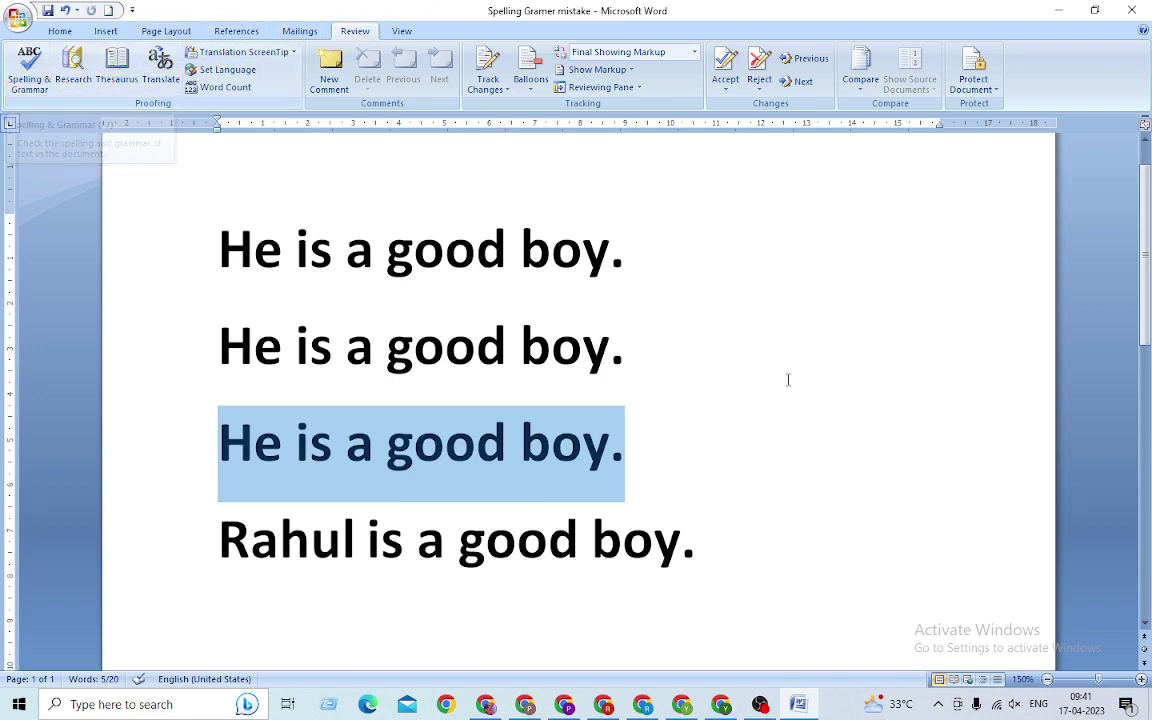
{"action": "key", "text": "ctrl+z"}
{"action": "left_click", "coordinate": [783, 450]}
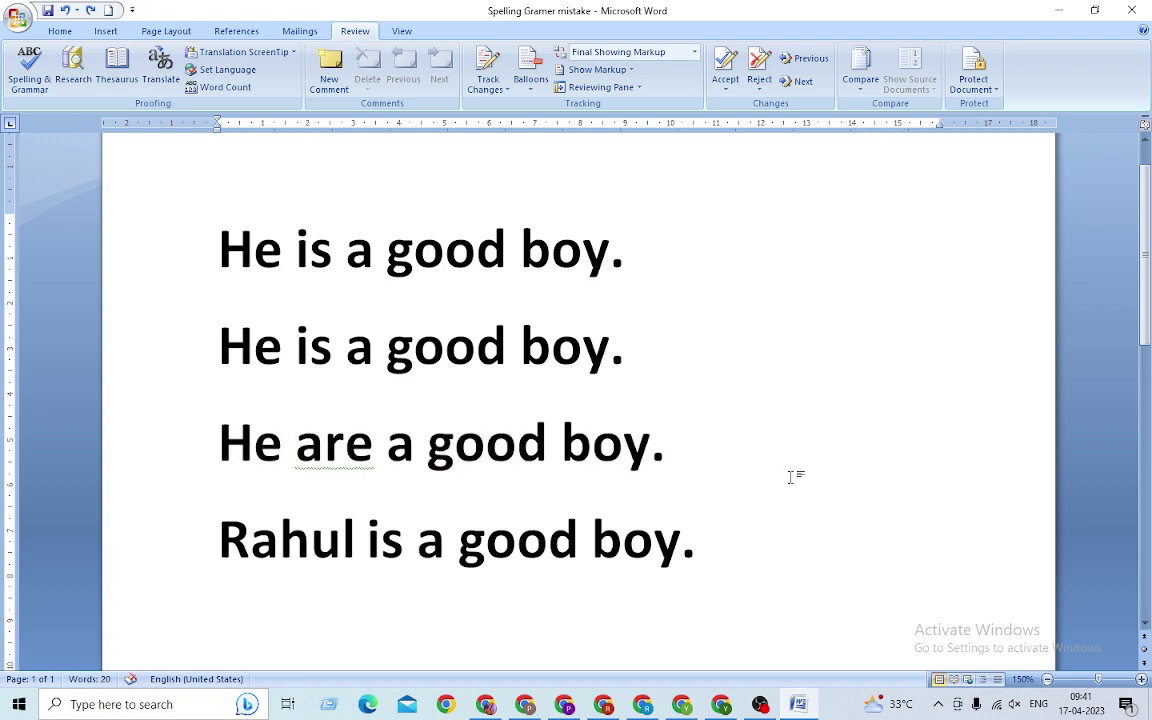
{"action": "key", "text": "F7"}
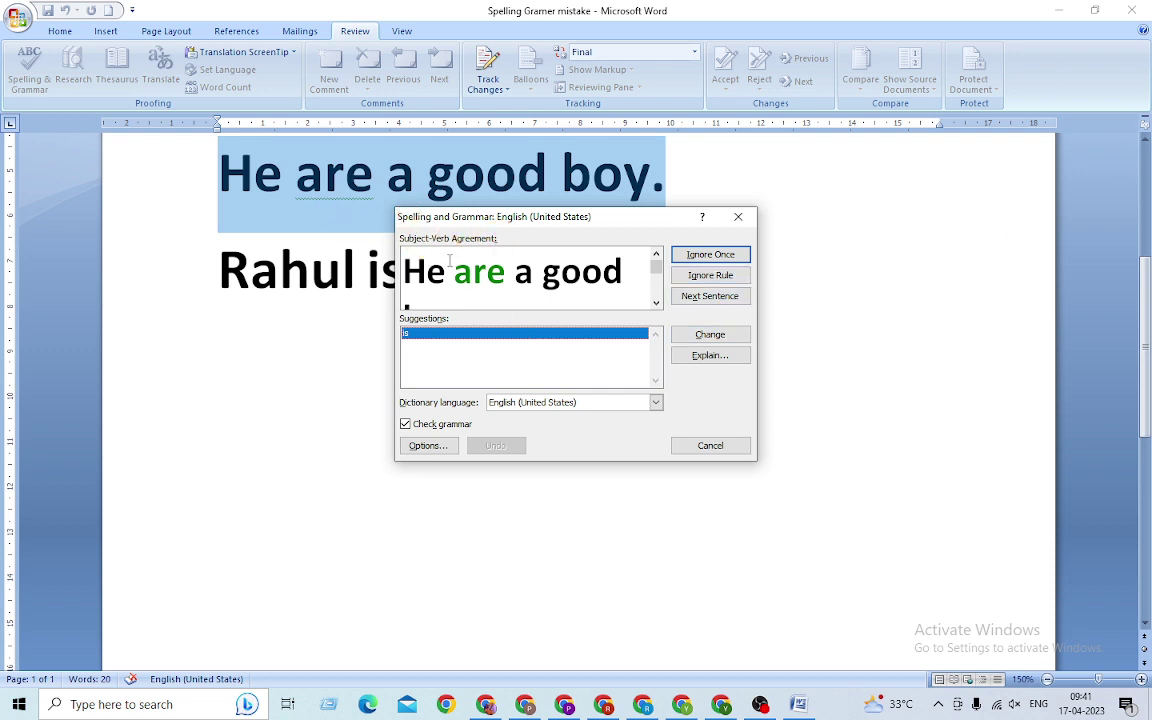
{"action": "left_click", "coordinate": [738, 222]}
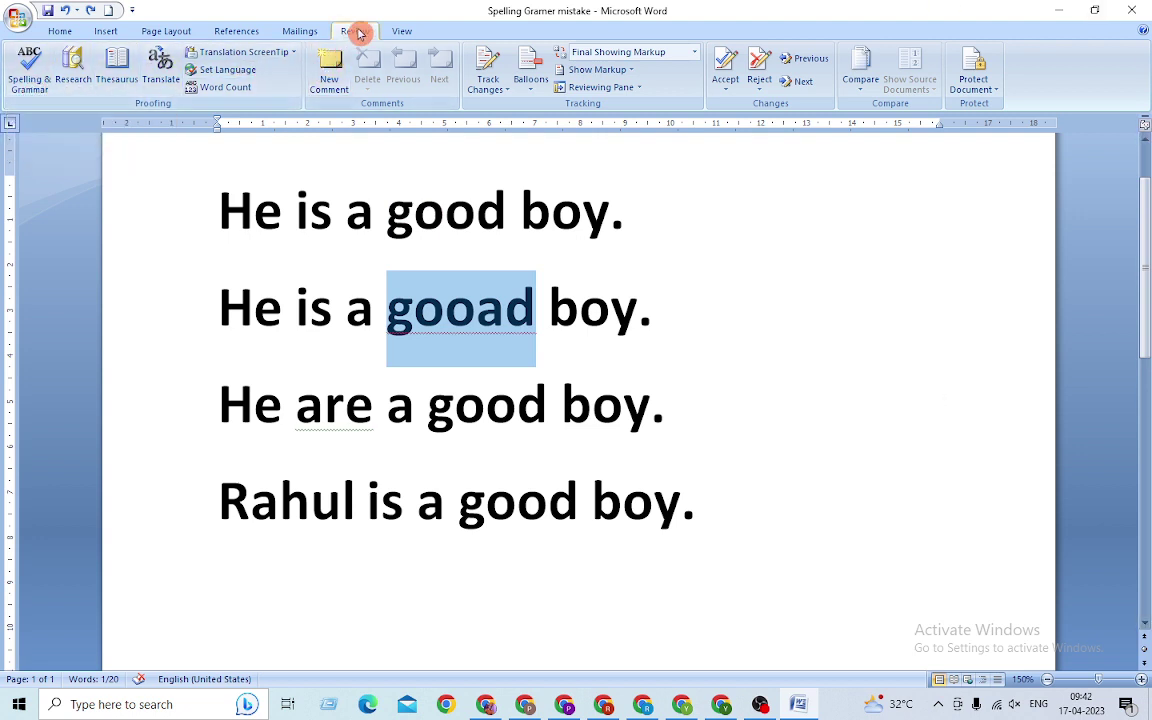
Use right-click suggestions to replace 'gooad' with 'good' and 'are' with 'is'
{"action": "scroll", "coordinate": [610, 400], "scroll_direction": "up", "scroll_amount": 2}
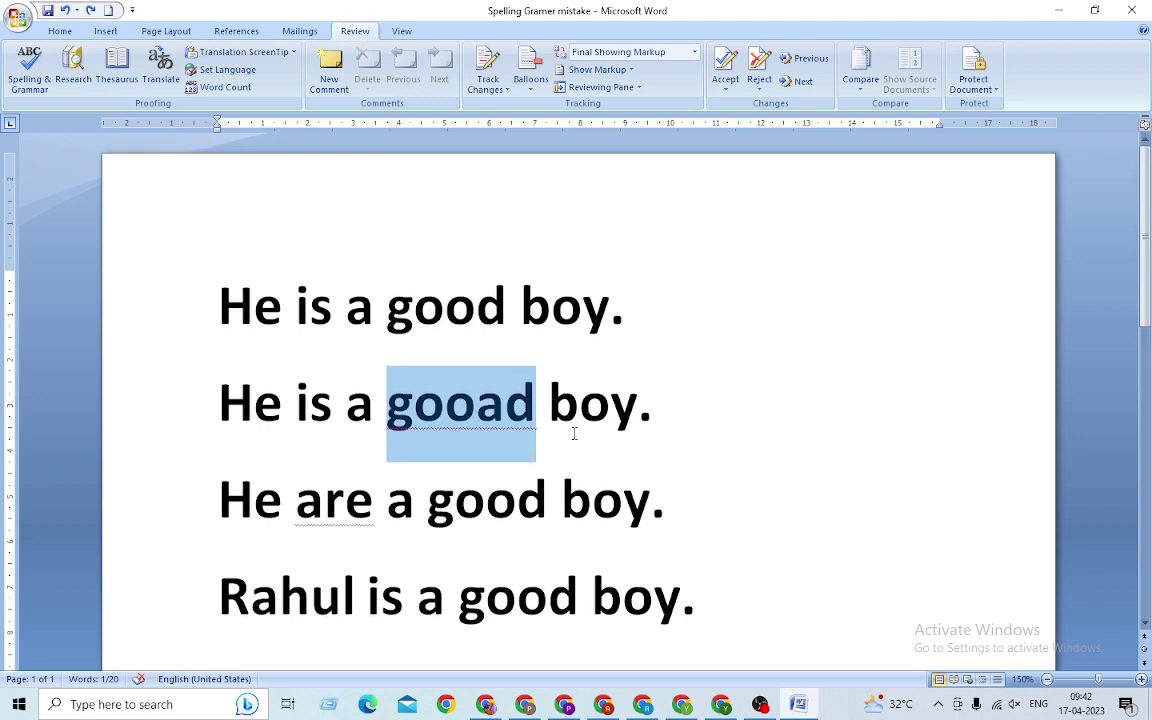
{"action": "left_click", "coordinate": [447, 440]}
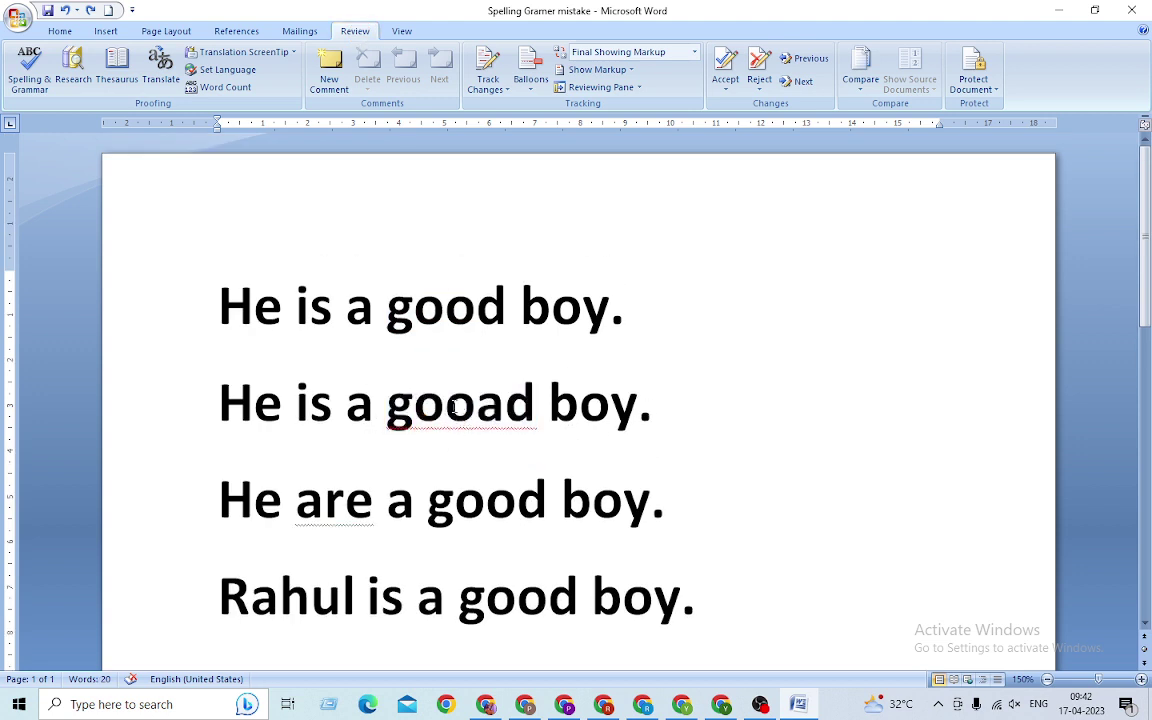
{"action": "right_click", "coordinate": [453, 408]}
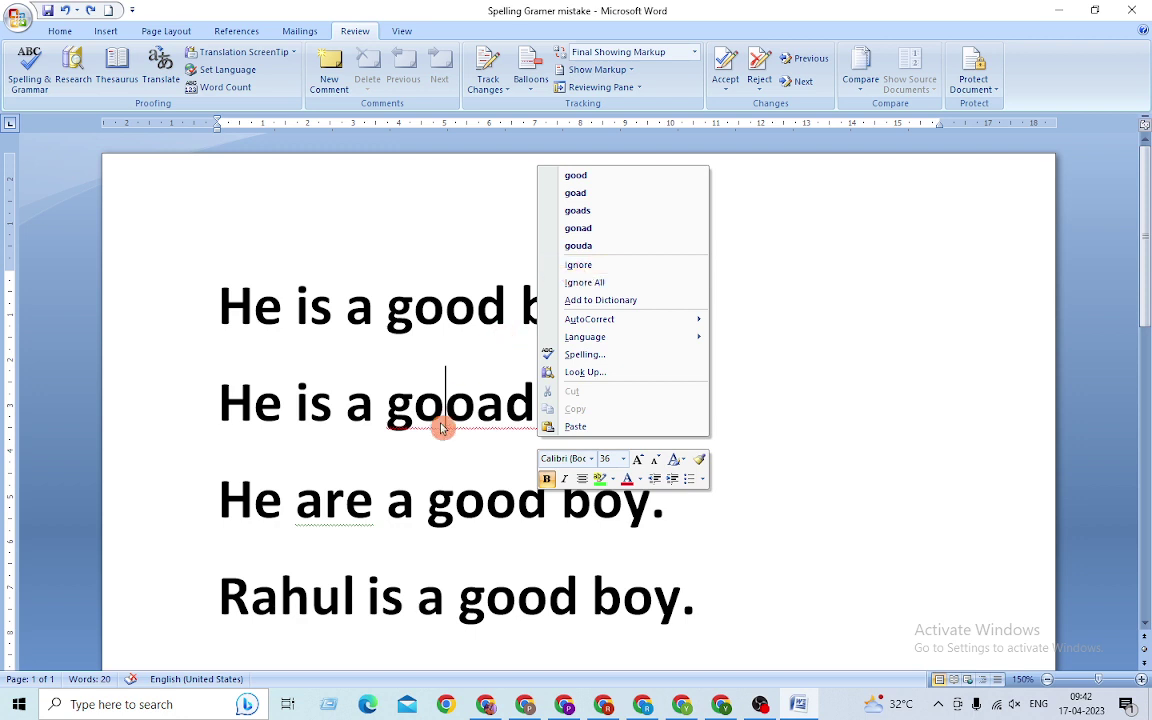
{"action": "left_click", "coordinate": [580, 179]}
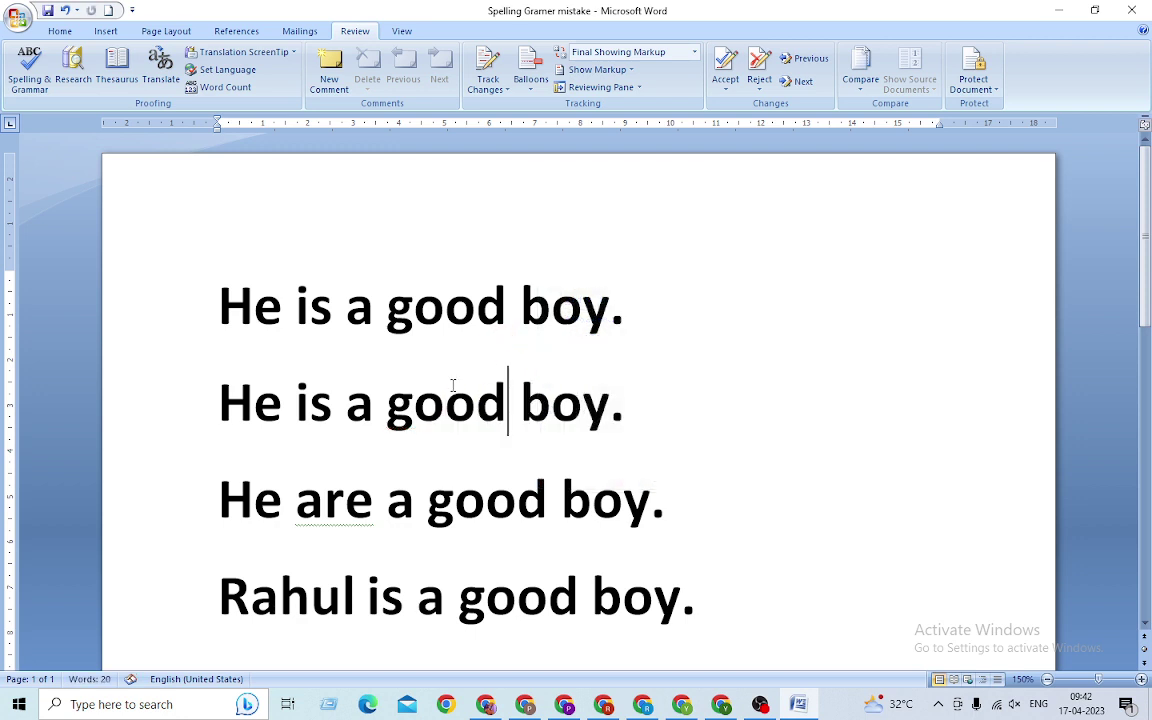
{"action": "right_click", "coordinate": [332, 507]}
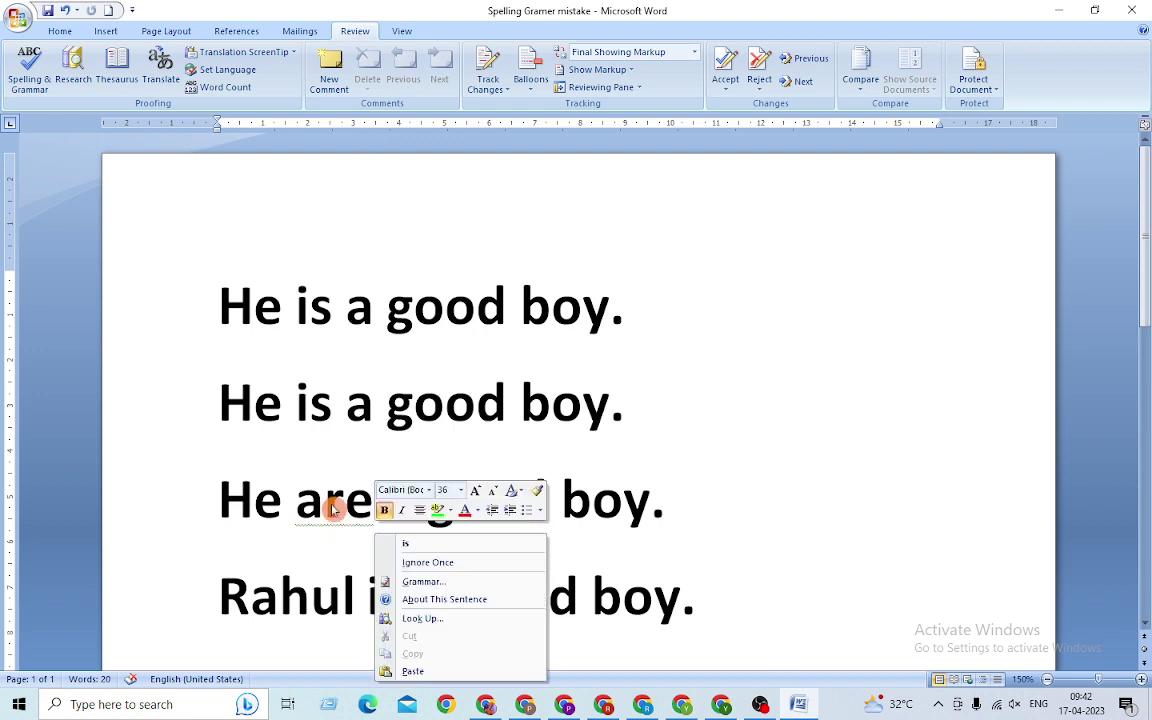
{"action": "left_click", "coordinate": [407, 549]}
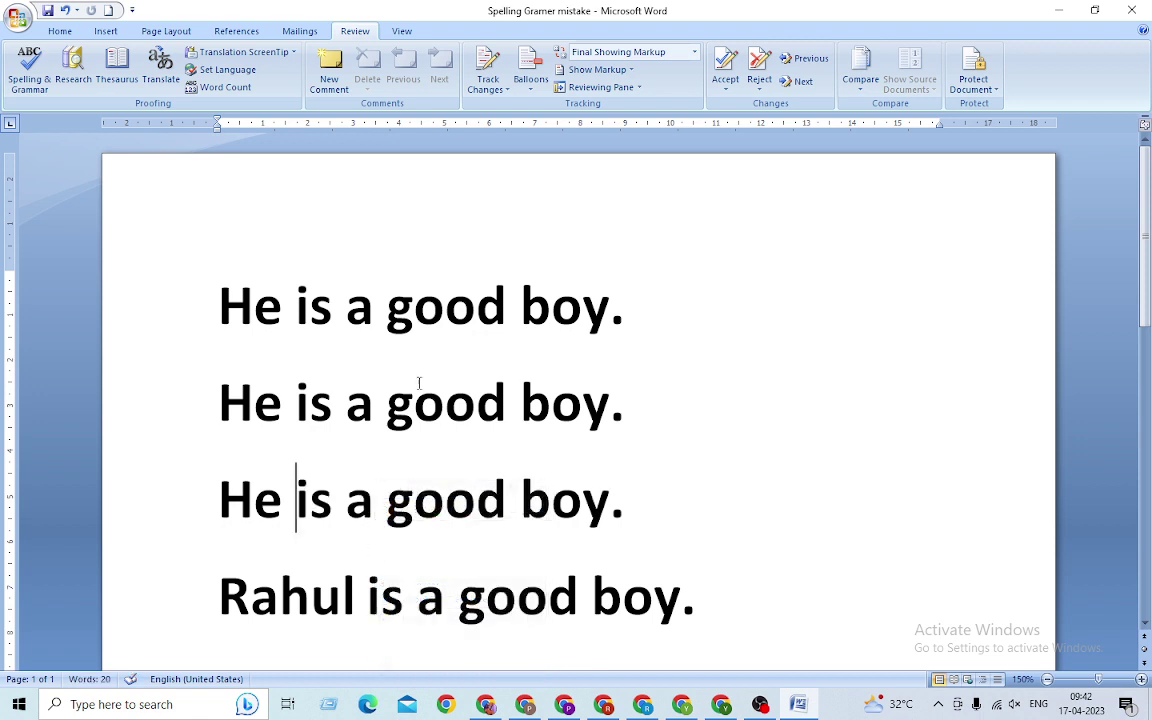